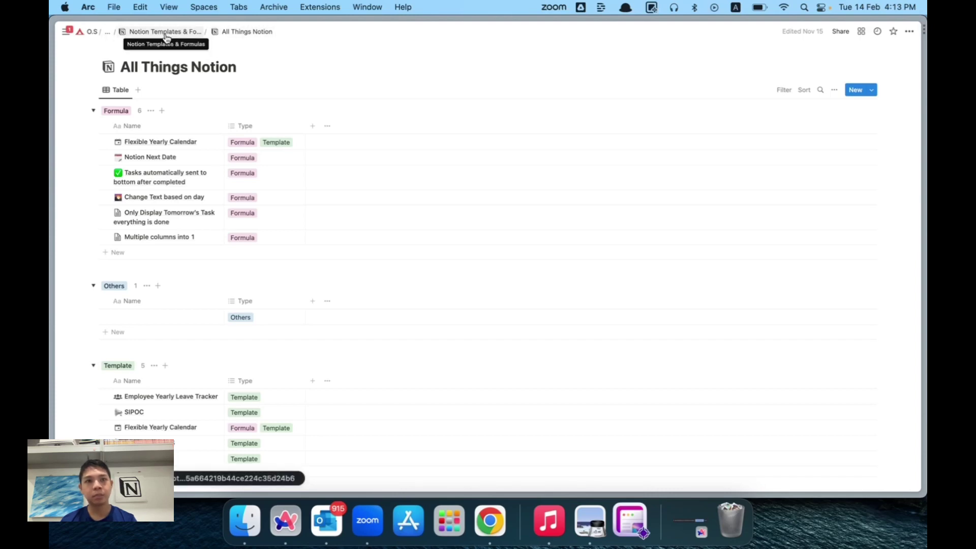
Step: Peek at the hidden PARA page in the path, then go to Notion Breadcrumb Best Practice
{"action": "left_click", "coordinate": [108, 31]}
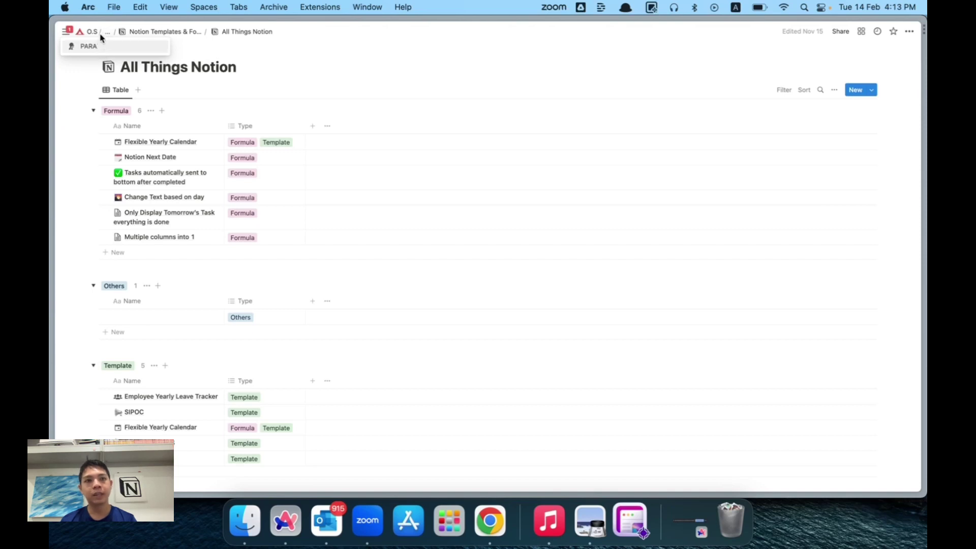
{"action": "left_click", "coordinate": [110, 35]}
{"action": "left_click", "coordinate": [109, 37]}
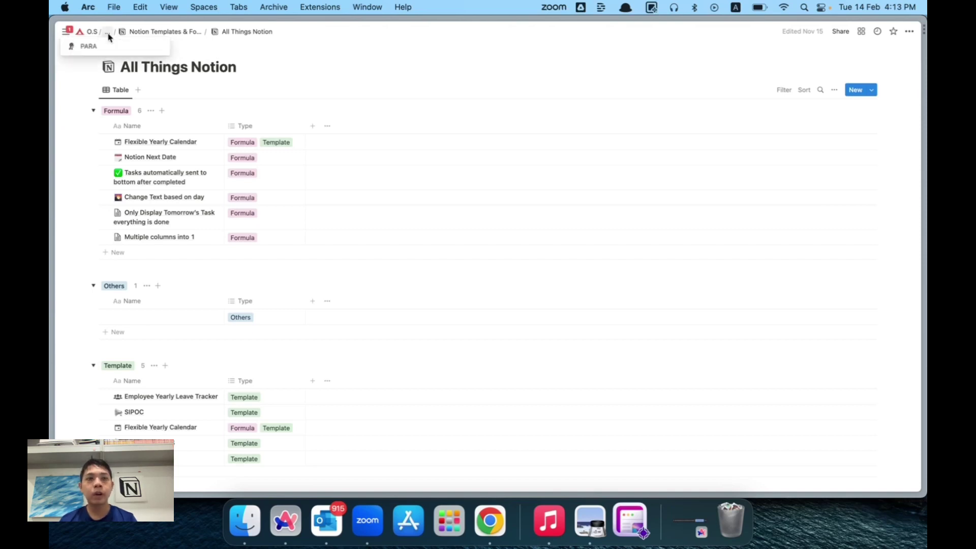
{"action": "left_click", "coordinate": [109, 38]}
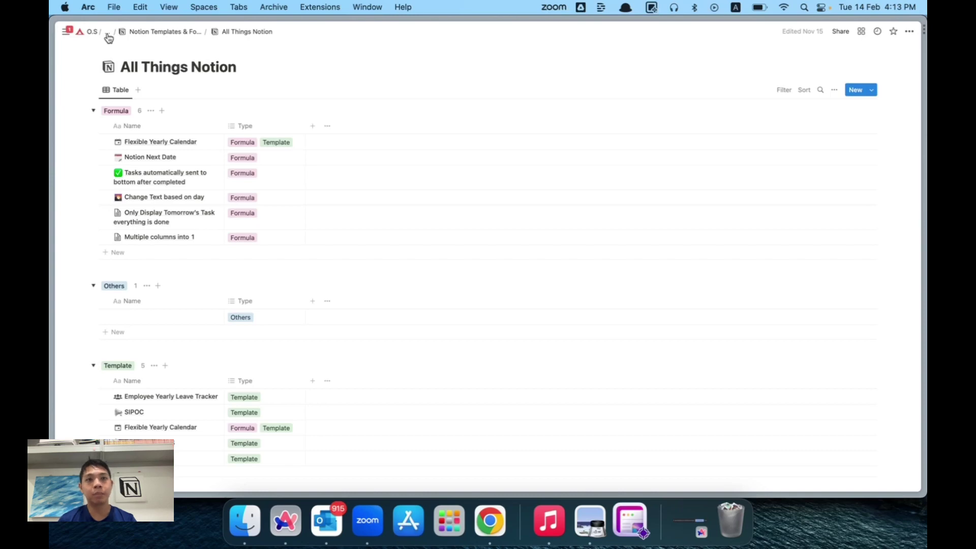
{"action": "left_click", "coordinate": [92, 32]}
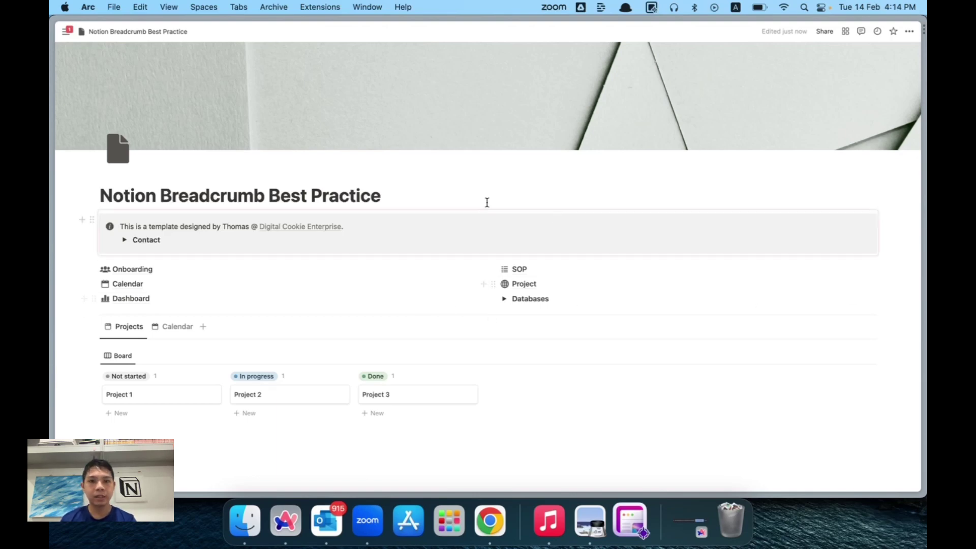
Step: Switch back and forth between the January 2023 Calendar view and the Projects board
{"action": "scroll", "coordinate": [326, 328], "scroll_direction": "down", "scroll_amount": 2}
{"action": "scroll", "coordinate": [326, 327], "scroll_direction": "down", "scroll_amount": 2}
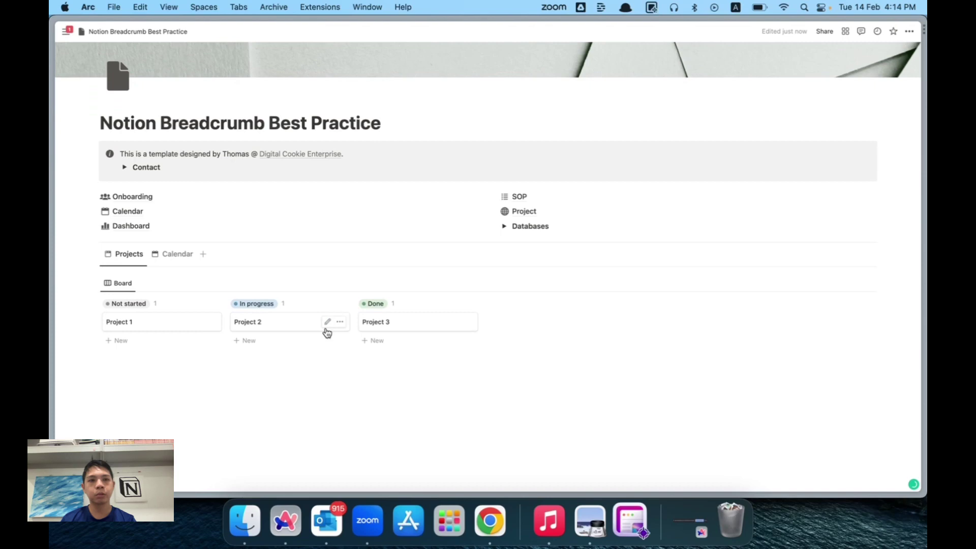
{"action": "left_click", "coordinate": [159, 258]}
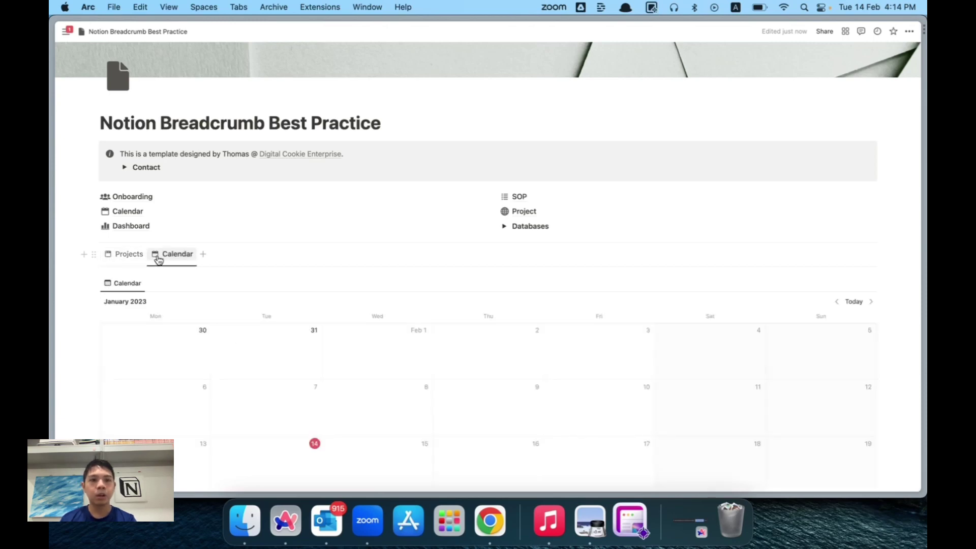
{"action": "left_click", "coordinate": [136, 255]}
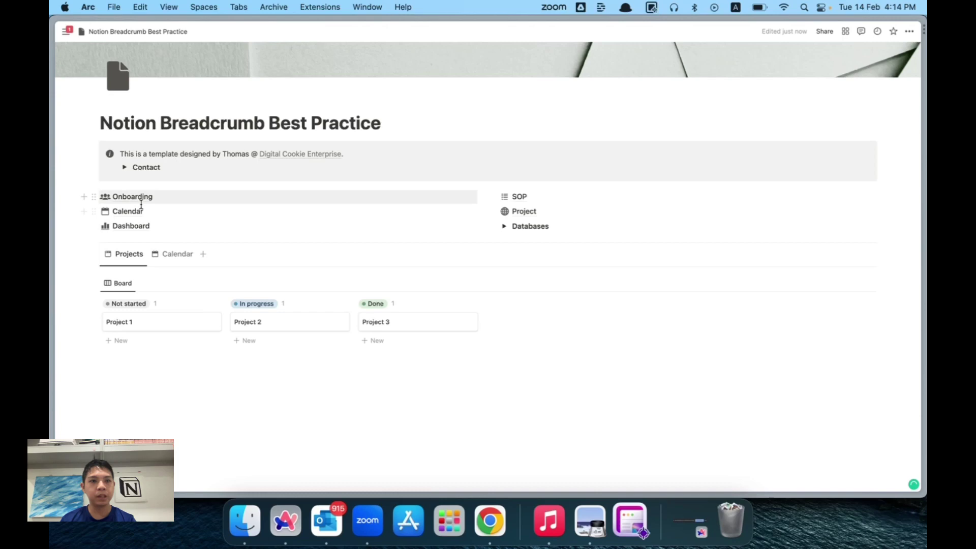
{"action": "left_click", "coordinate": [160, 255]}
{"action": "left_click", "coordinate": [137, 260]}
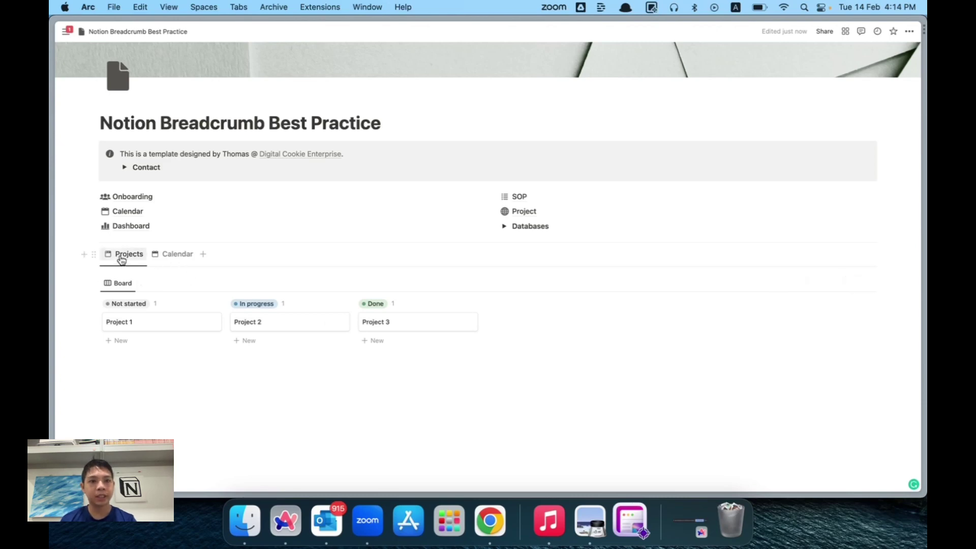
Step: Move Project 1 into In progress, glance at the Calendar, and return to Projects
{"action": "left_click_drag", "start_coordinate": [176, 335], "coordinate": [272, 341]}
{"action": "left_click", "coordinate": [182, 258]}
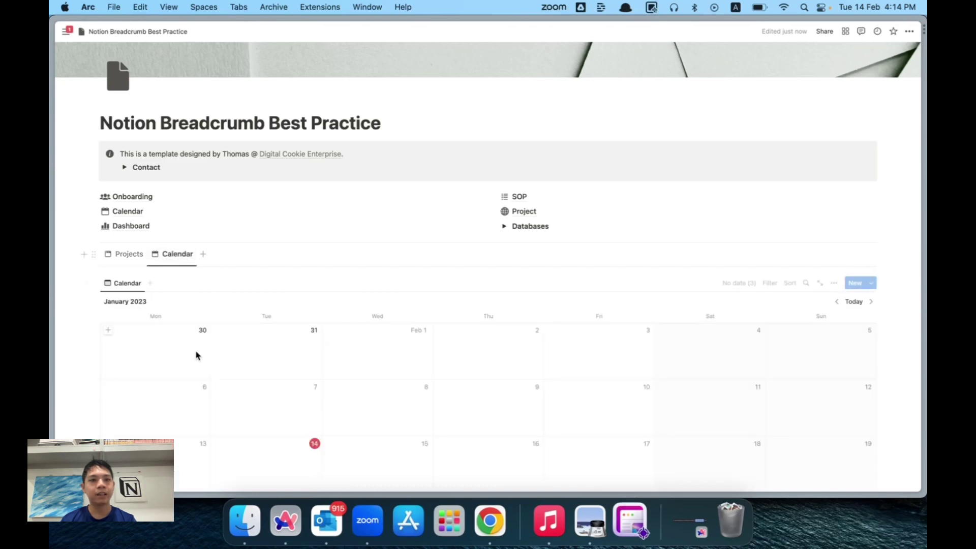
{"action": "scroll", "coordinate": [196, 358], "scroll_direction": "down", "scroll_amount": 5}
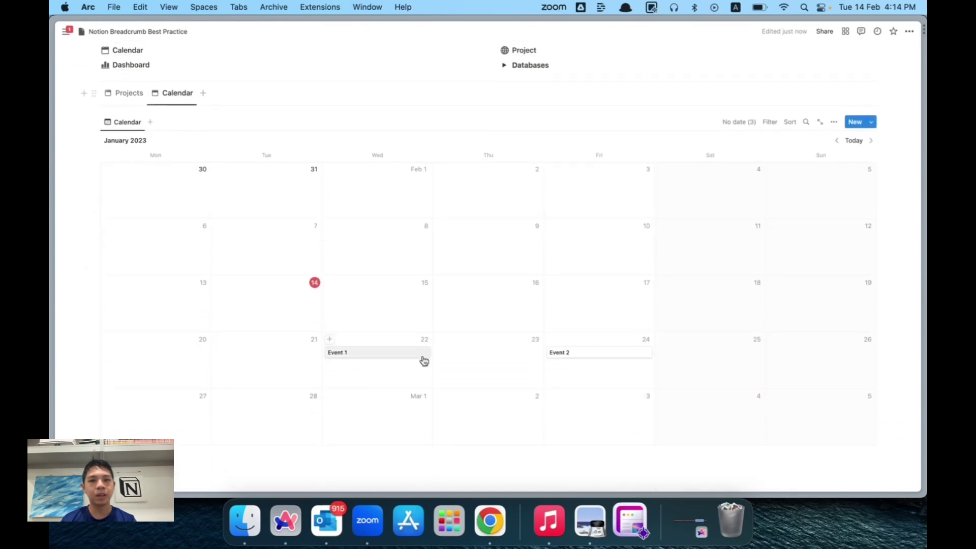
{"action": "left_click", "coordinate": [116, 94]}
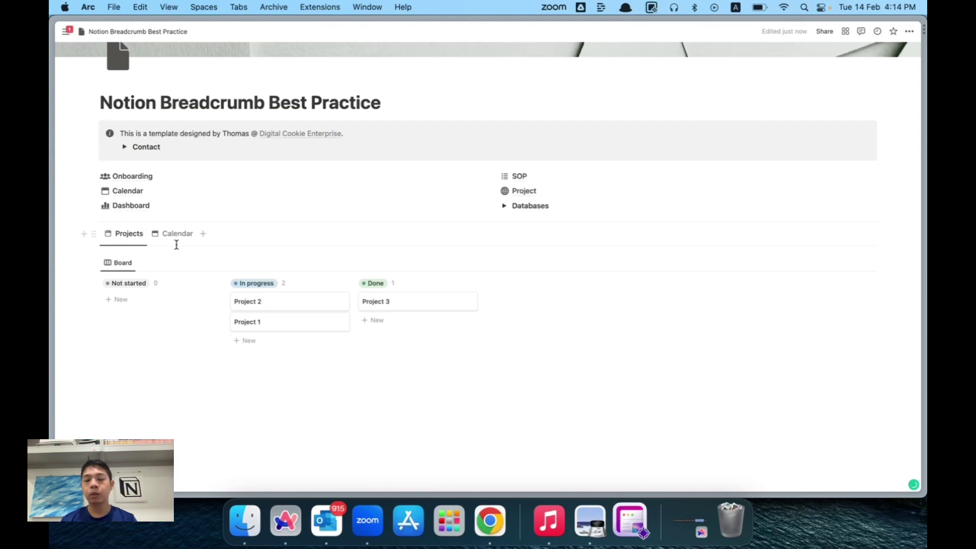
Step: Insert an empty spacer block between the page links and the Projects/Calendar tabs
{"action": "left_click", "coordinate": [84, 234]}
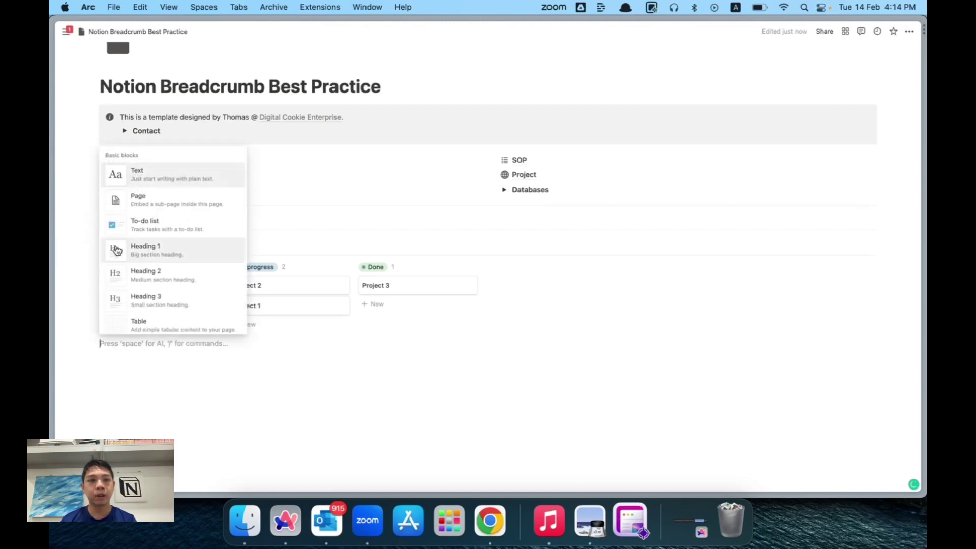
{"action": "left_click", "coordinate": [161, 187]}
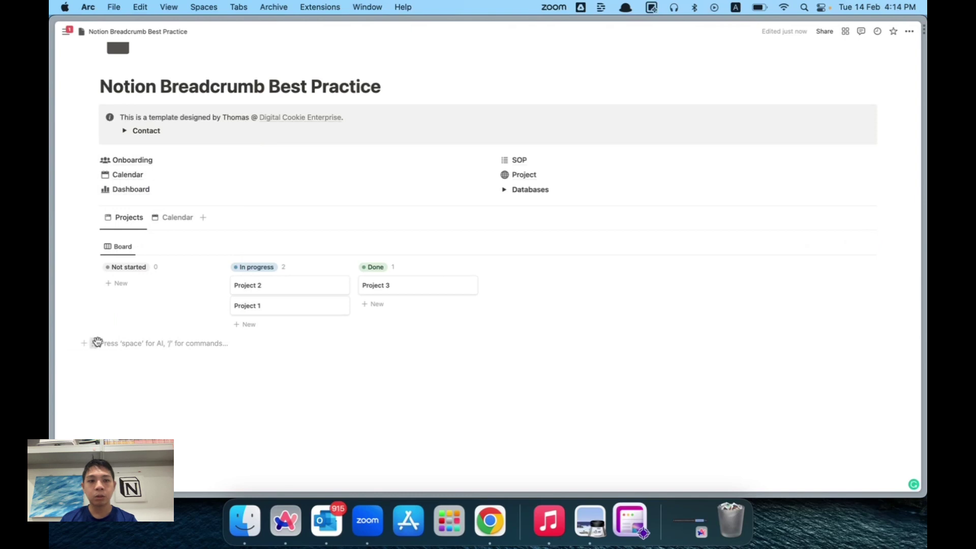
{"action": "left_click_drag", "start_coordinate": [93, 342], "coordinate": [178, 200]}
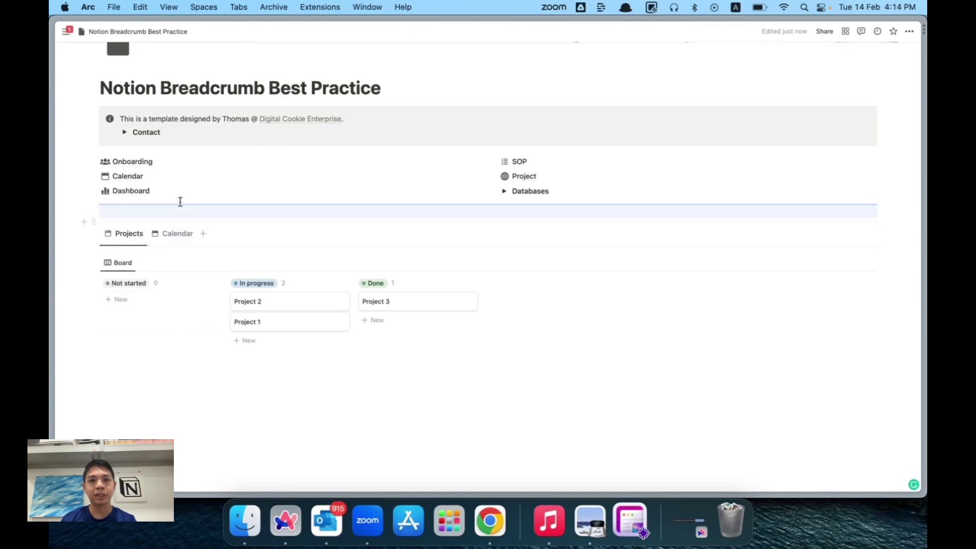
{"action": "left_click", "coordinate": [220, 214]}
{"action": "key", "text": "Escape"}
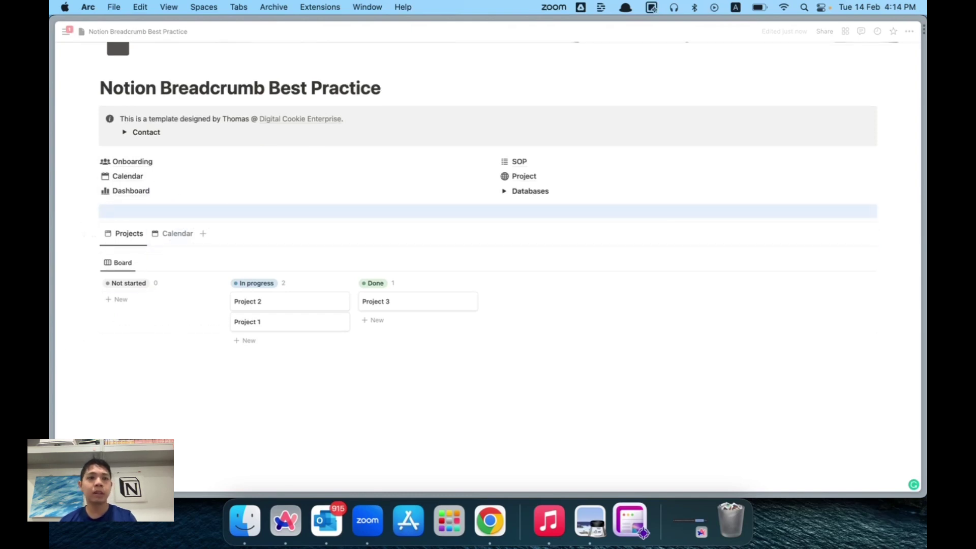
{"action": "key", "text": "Escape"}
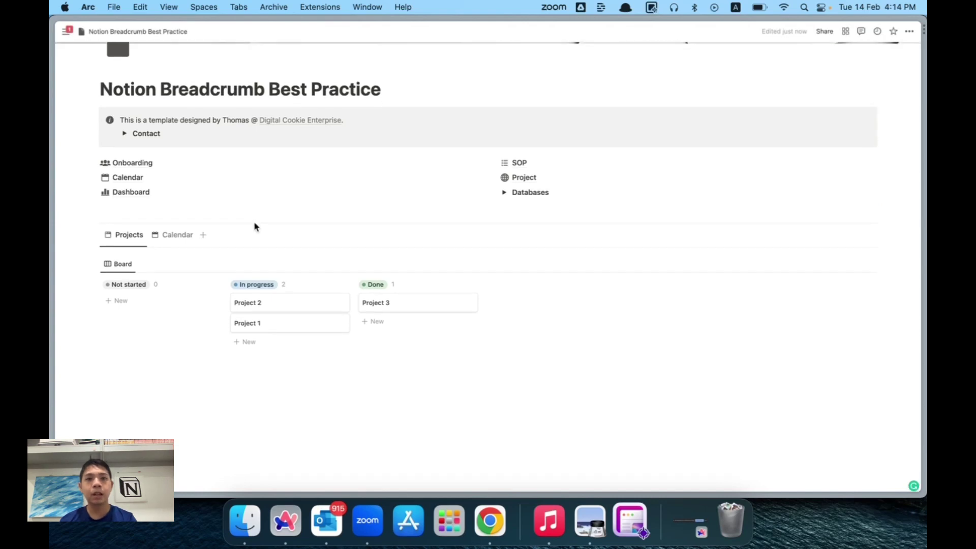
Step: Open Project 1 as a full page, then go back to the parent page via breadcrumb
{"action": "left_click", "coordinate": [264, 328]}
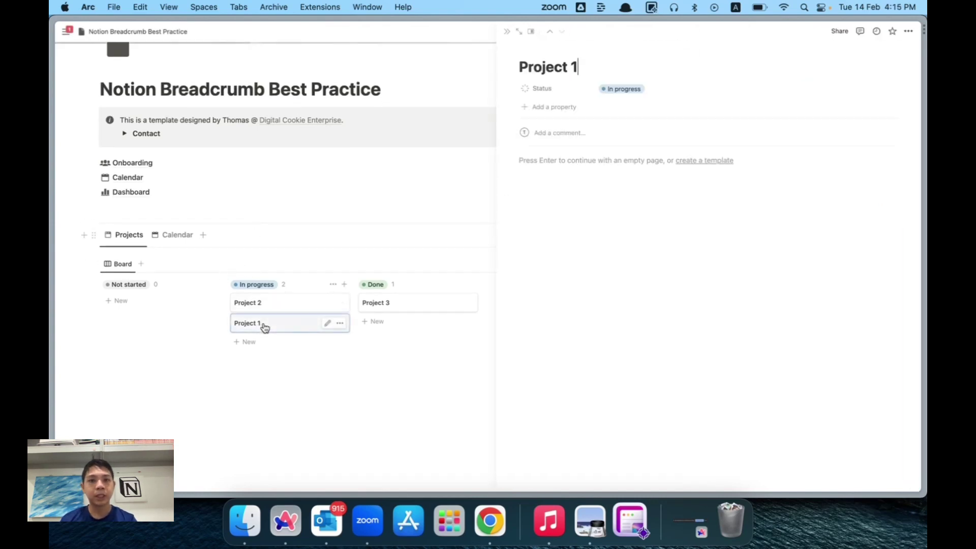
{"action": "left_click", "coordinate": [515, 35]}
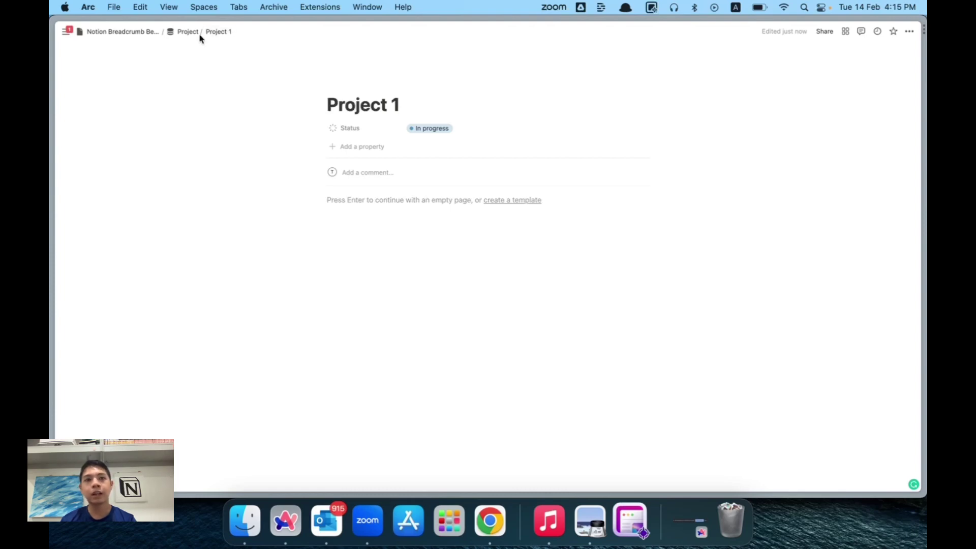
{"action": "left_click", "coordinate": [147, 34]}
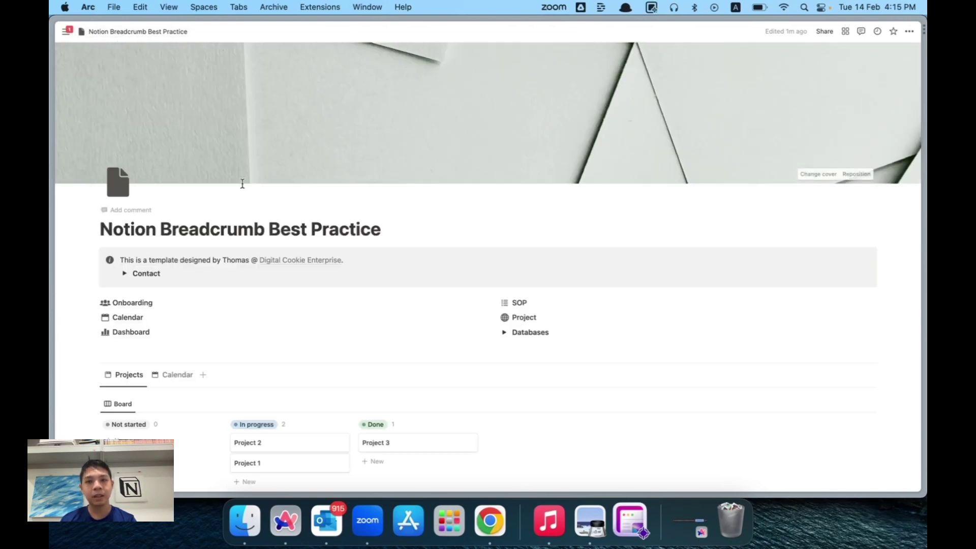
Step: Open Event 1 from the Calendar view as a full page, then return via its breadcrumb
{"action": "scroll", "coordinate": [248, 252], "scroll_direction": "down", "scroll_amount": 3}
{"action": "left_click", "coordinate": [179, 304]}
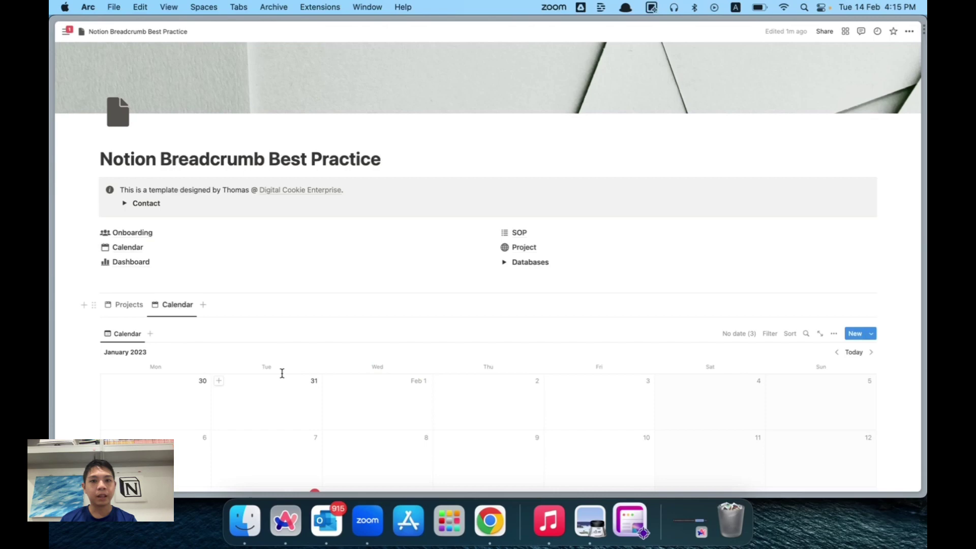
{"action": "scroll", "coordinate": [285, 379], "scroll_direction": "down", "scroll_amount": 4}
{"action": "left_click", "coordinate": [339, 449]}
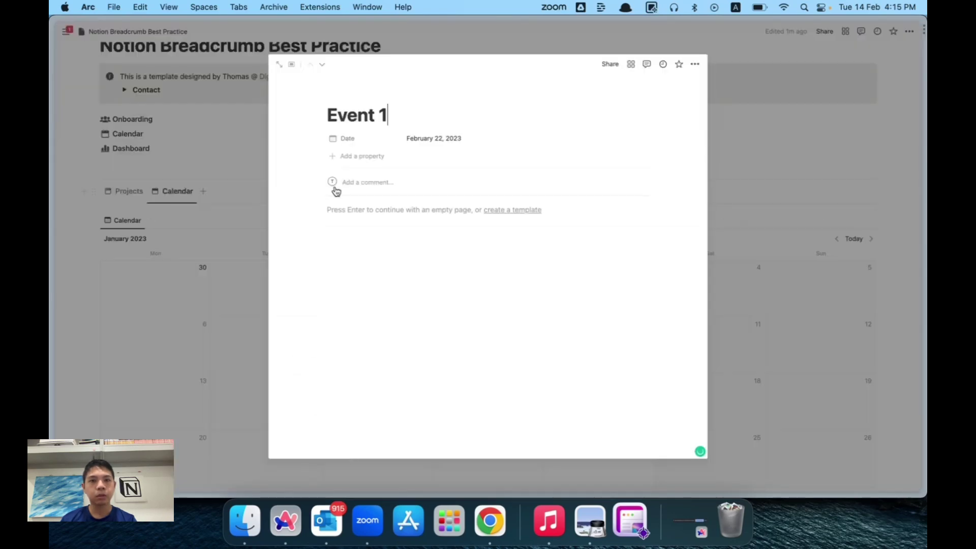
{"action": "left_click", "coordinate": [279, 64]}
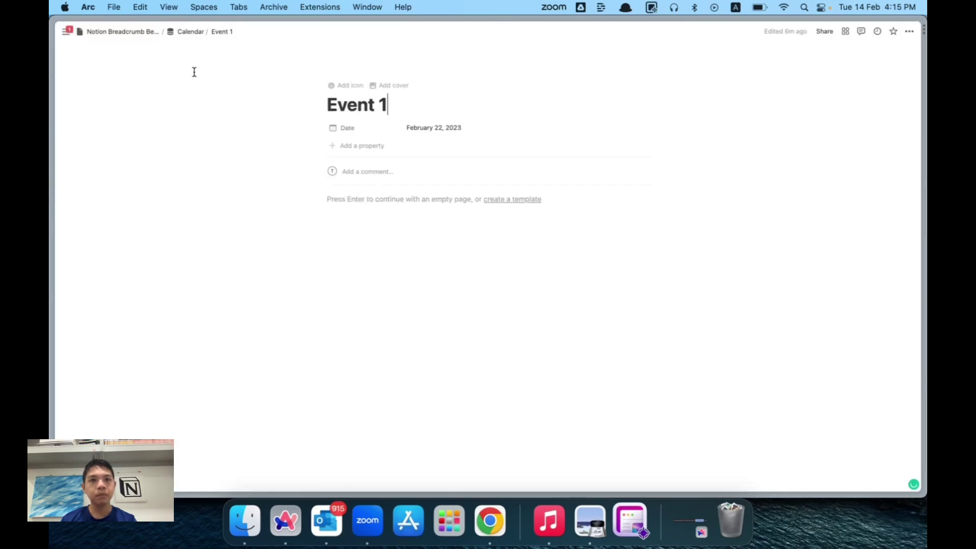
{"action": "left_click", "coordinate": [136, 36]}
{"action": "scroll", "coordinate": [192, 152], "scroll_direction": "down", "scroll_amount": 4}
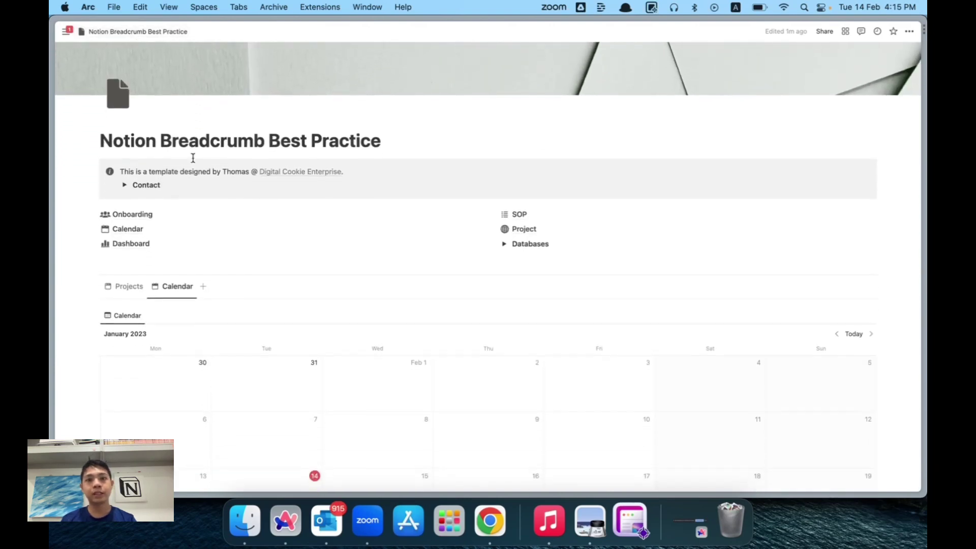
{"action": "scroll", "coordinate": [193, 157], "scroll_direction": "down", "scroll_amount": 6}
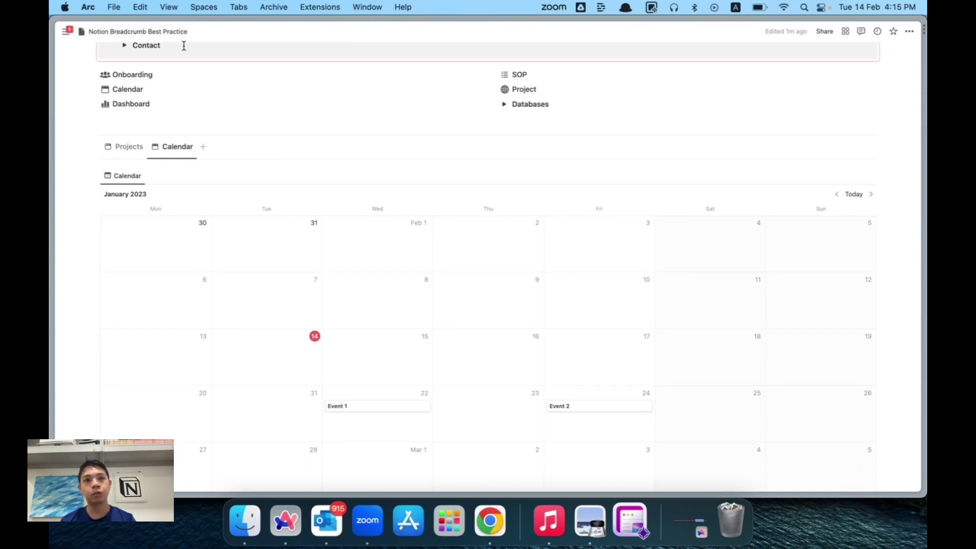
{"action": "scroll", "coordinate": [231, 173], "scroll_direction": "up", "scroll_amount": 2}
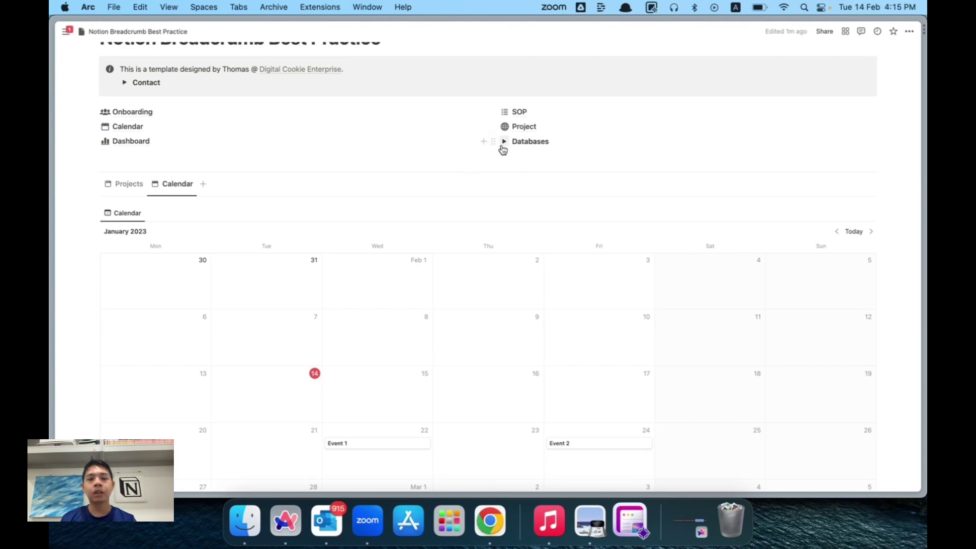
Step: Create a new sub-page titled 'Databases' with /page under the Databases toggle
{"action": "left_click", "coordinate": [556, 145]}
{"action": "key", "text": "Return"}
{"action": "type", "text": "/"}
{"action": "key", "text": "BackSpace"}
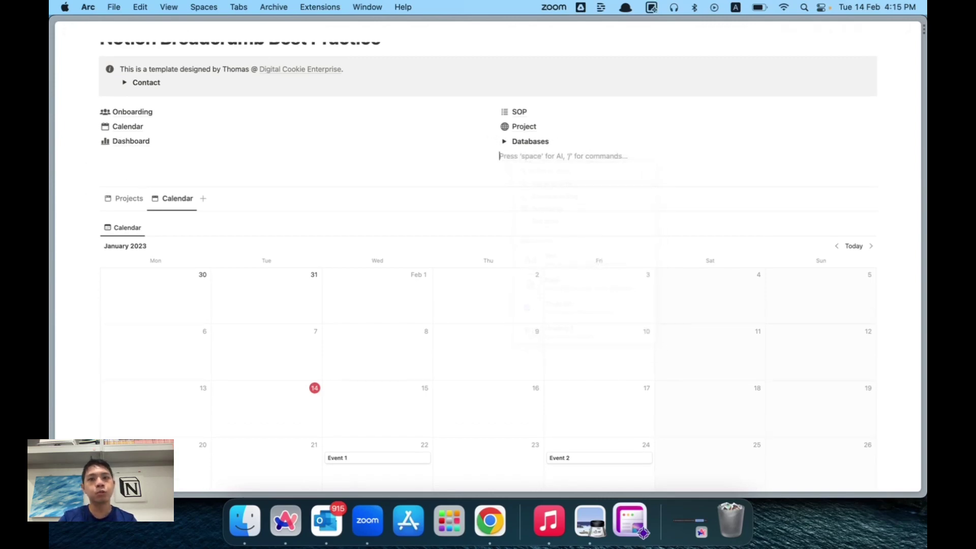
{"action": "type", "text": "/page"}
{"action": "key", "text": "Return"}
{"action": "type", "text": "Dta"}
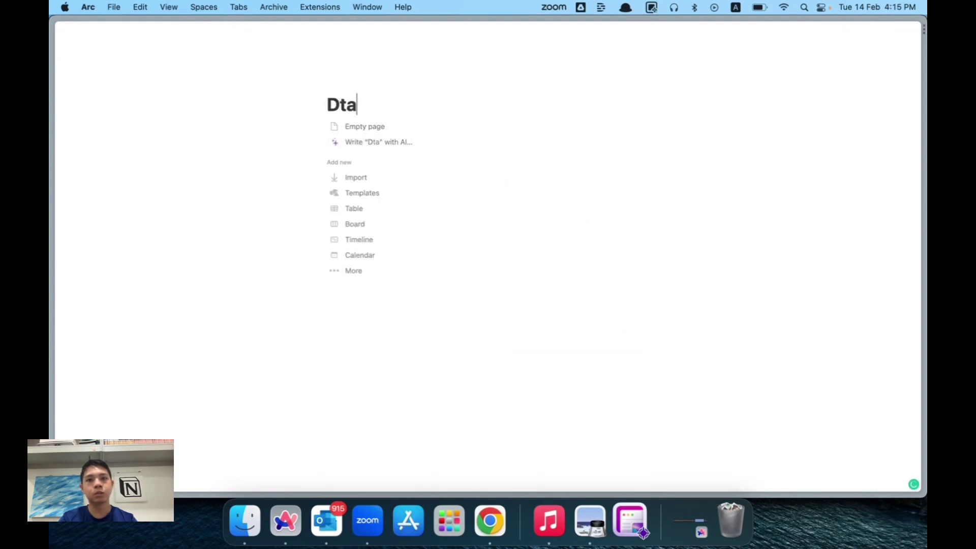
{"action": "key", "text": "BackSpace"}
{"action": "key", "text": "BackSpace"}
{"action": "type", "text": "atabases"}
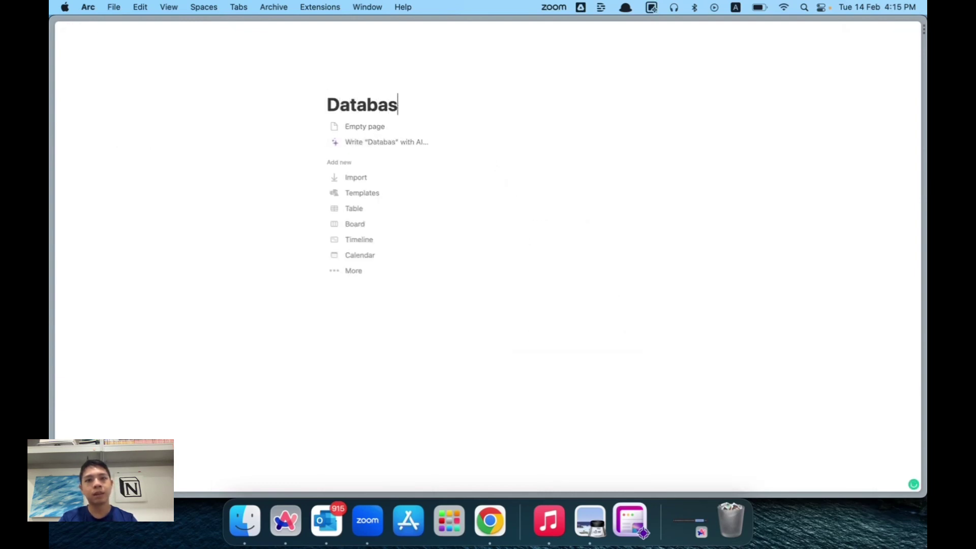
{"action": "key", "text": "Return"}
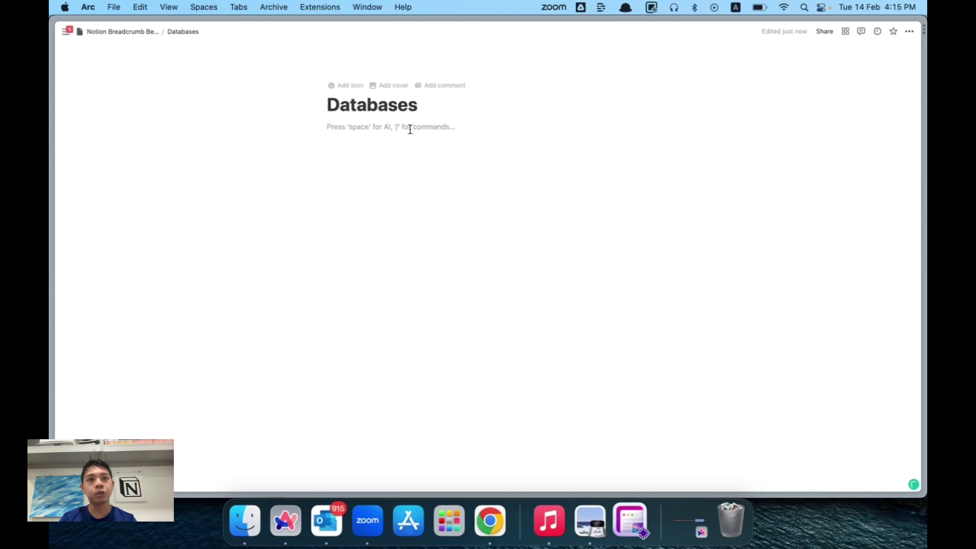
Step: Return to the main page and delete the duplicate Databases page block
{"action": "left_click", "coordinate": [141, 33]}
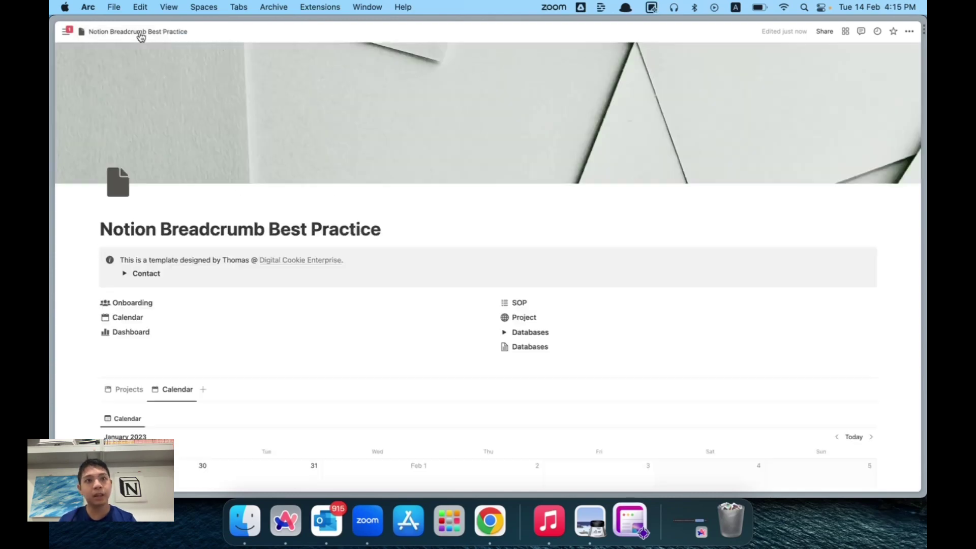
{"action": "scroll", "coordinate": [316, 266], "scroll_direction": "down", "scroll_amount": 1}
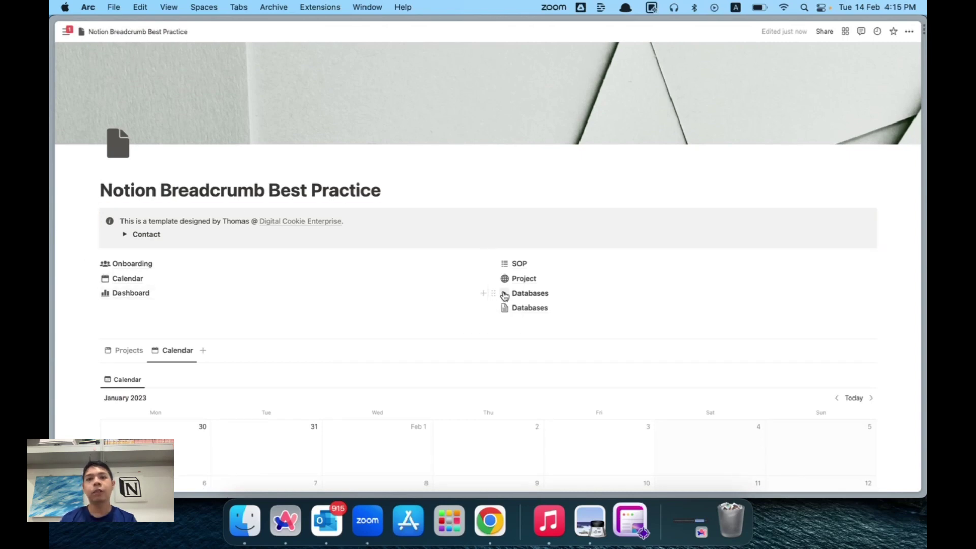
{"action": "left_click", "coordinate": [493, 307]}
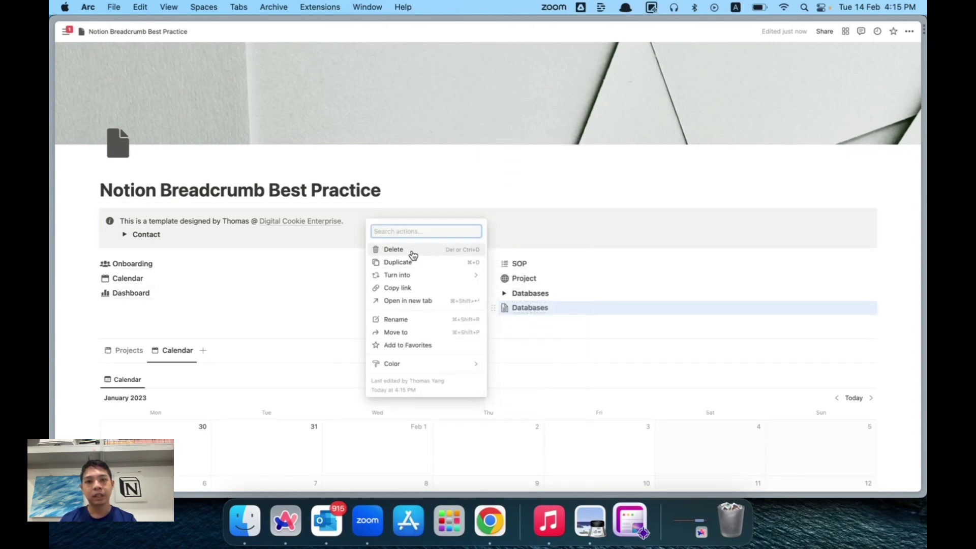
{"action": "left_click", "coordinate": [413, 249]}
Step: Expand the Databases toggle, open the Project database, and go back to the main page
{"action": "left_click", "coordinate": [503, 294]}
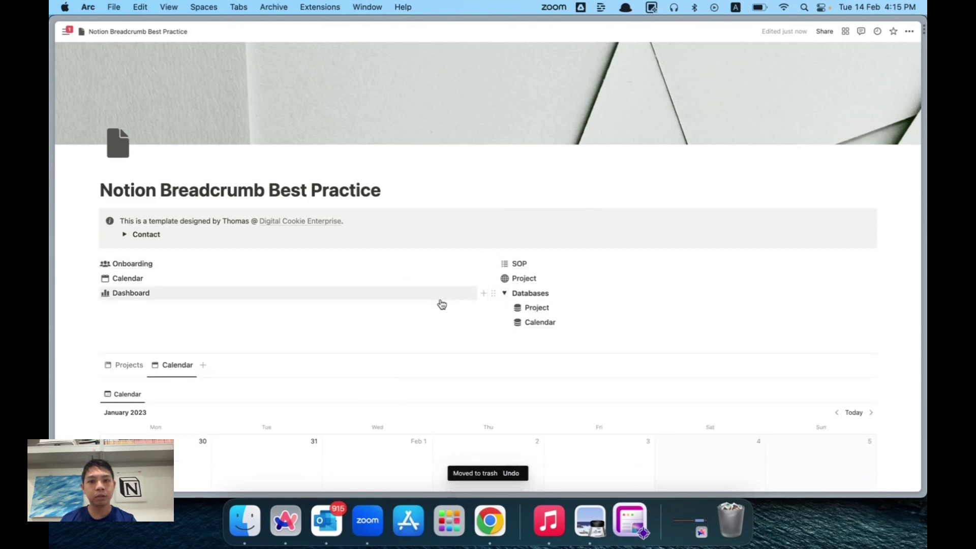
{"action": "scroll", "coordinate": [441, 300], "scroll_direction": "down", "scroll_amount": 3}
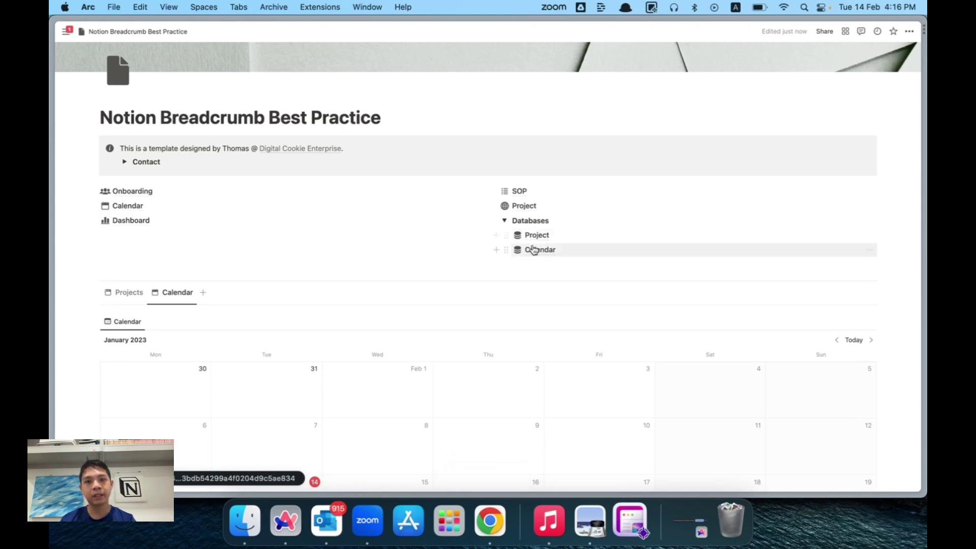
{"action": "left_click", "coordinate": [533, 236]}
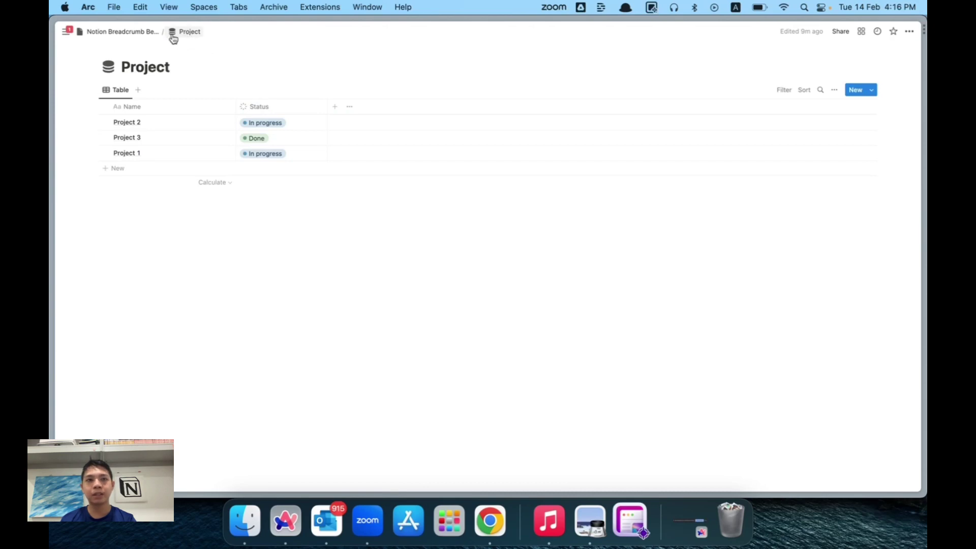
{"action": "left_click", "coordinate": [130, 34]}
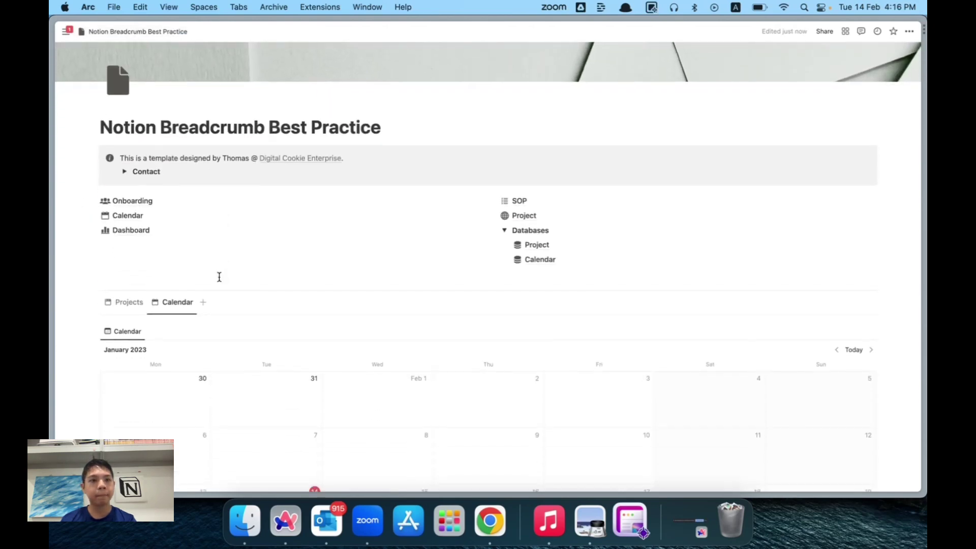
Step: Show the Projects board in the embedded view and fold the Databases toggle closed
{"action": "left_click", "coordinate": [114, 301]}
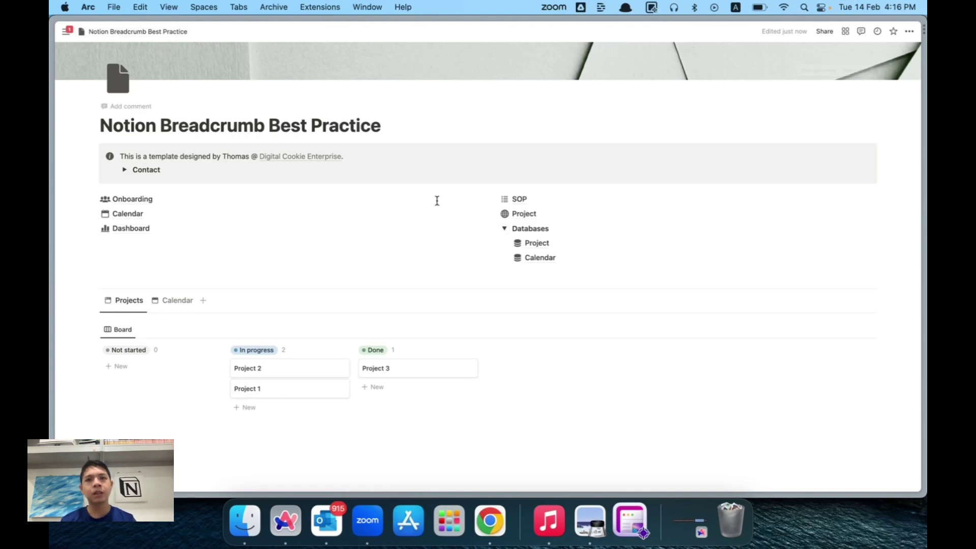
{"action": "left_click", "coordinate": [504, 229]}
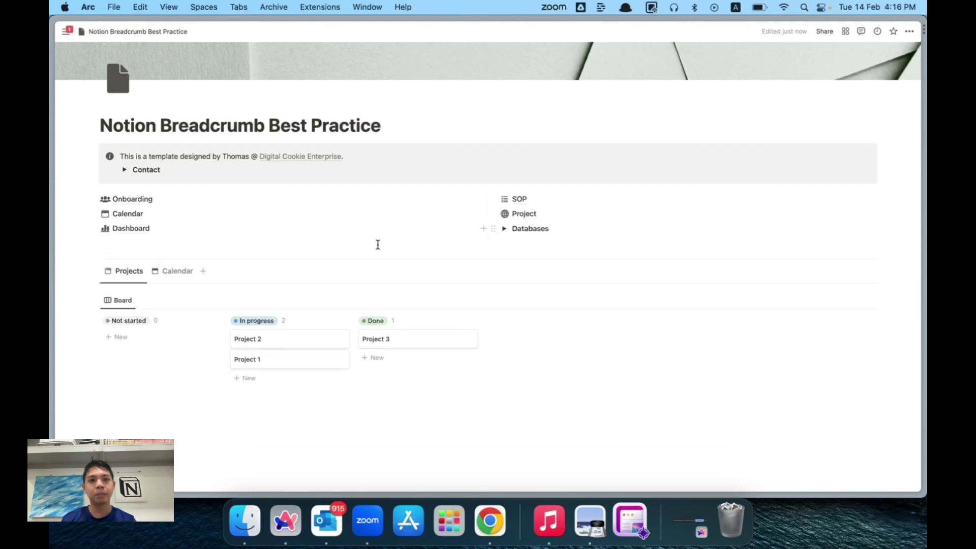